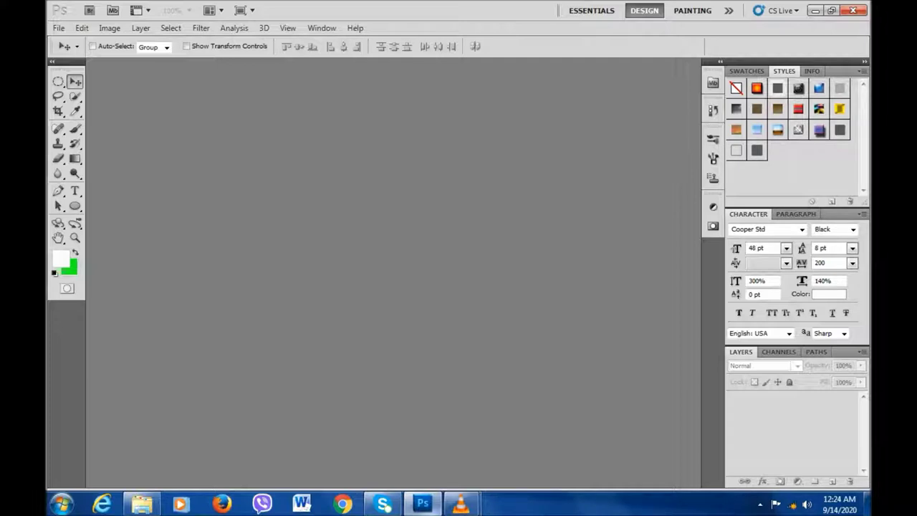
Step: Create a new transparent RGB document, 1000 by 1000 pixels at 300 pixels/inch
mouse_move(423, 504)
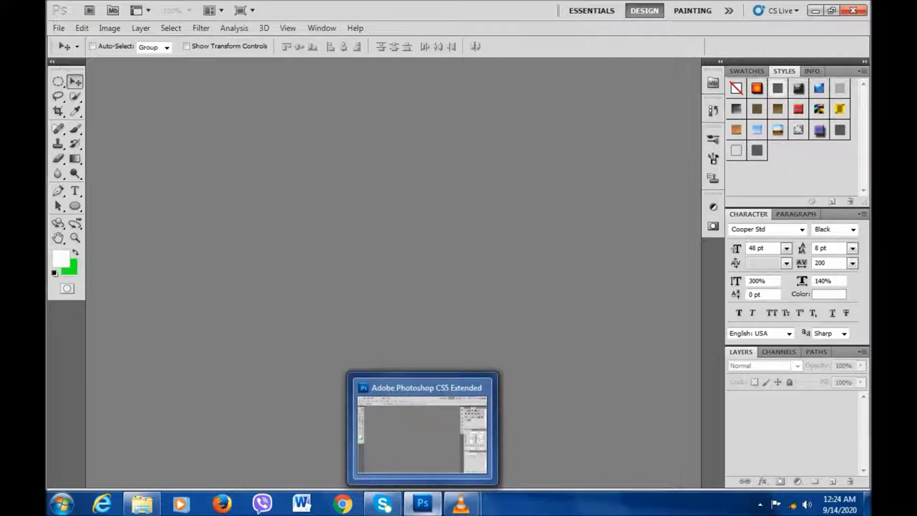
click(423, 504)
click(423, 503)
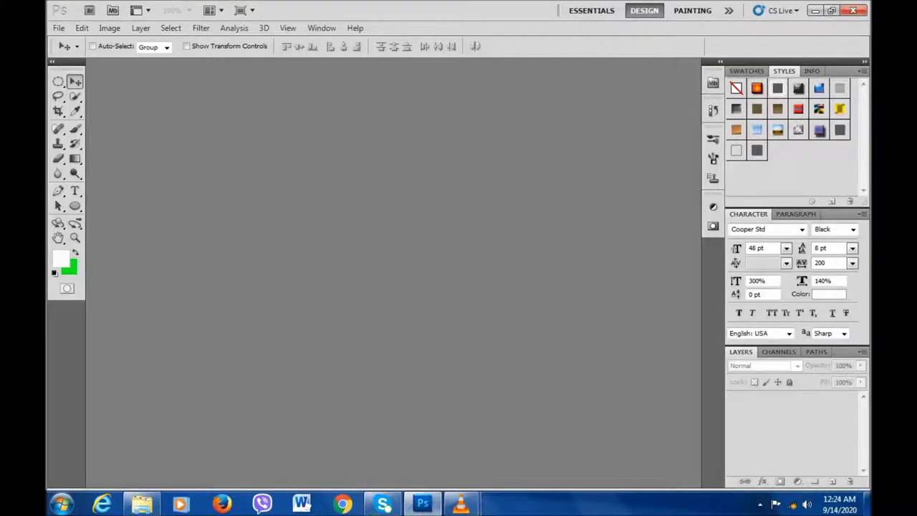
click(59, 28)
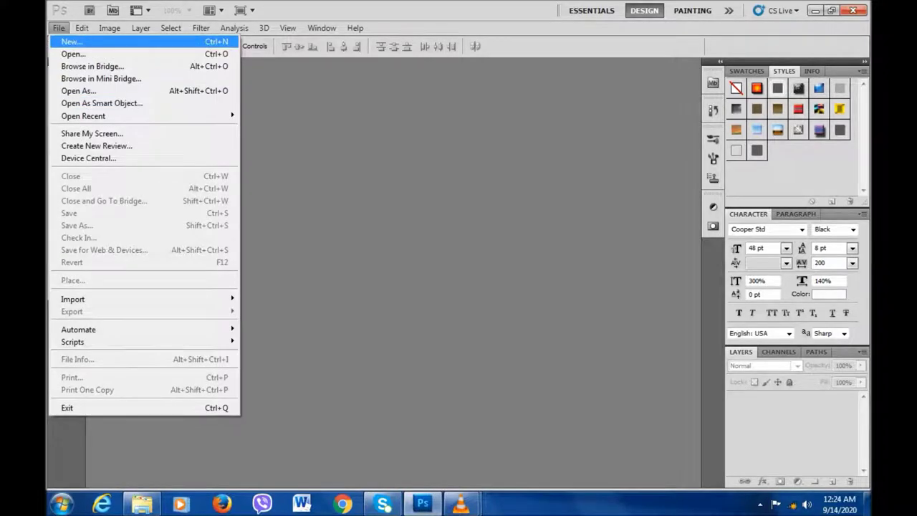
click(72, 41)
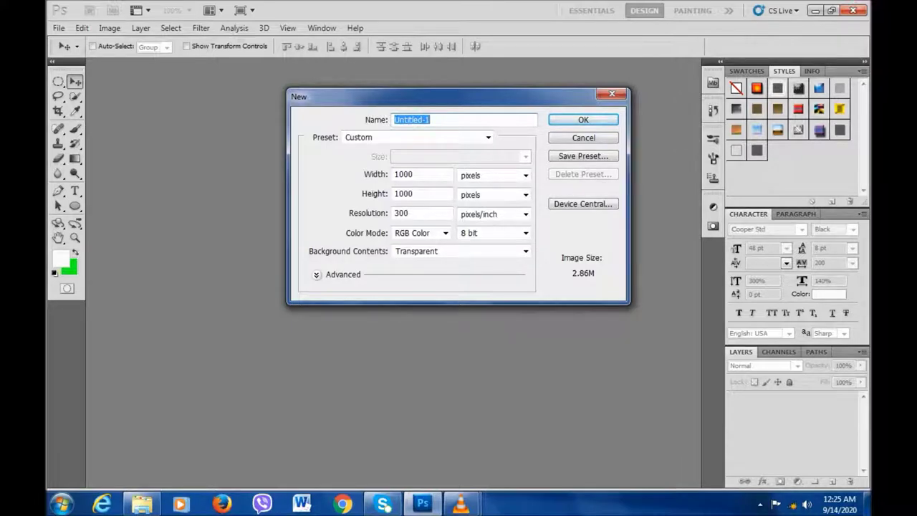
key(Return)
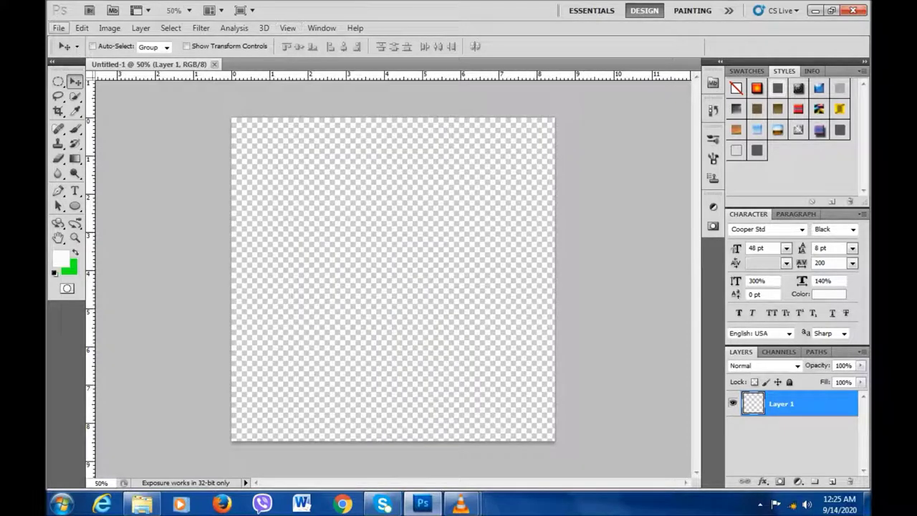
Step: Open the image legging-10.jpg from Local Disk (D:)
click(58, 28)
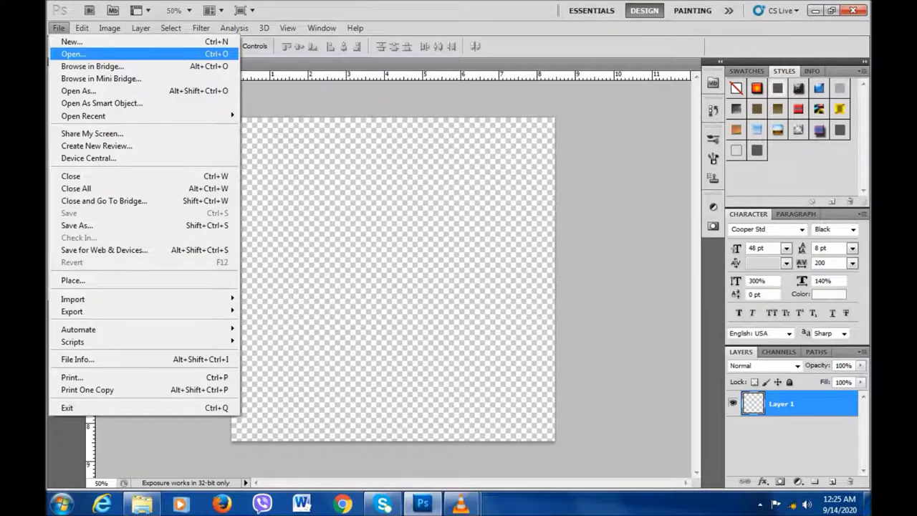
click(73, 54)
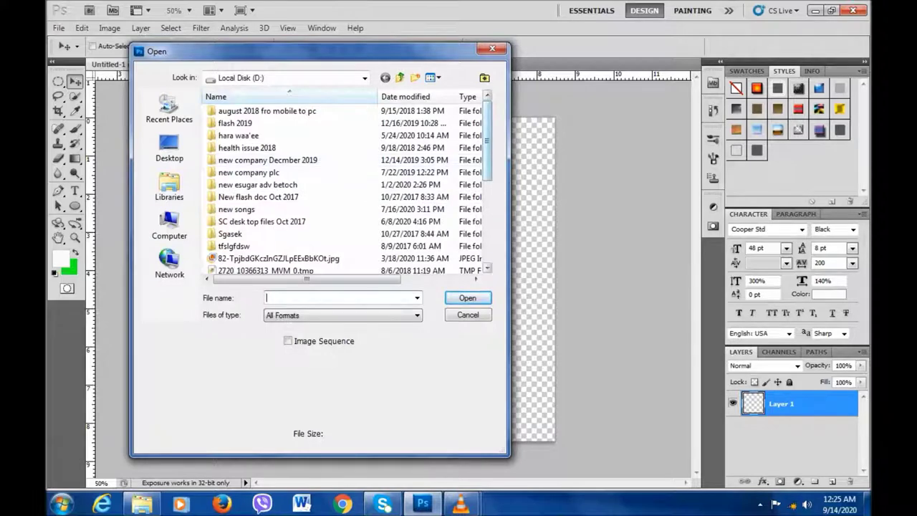
scroll(344, 186, down, 5)
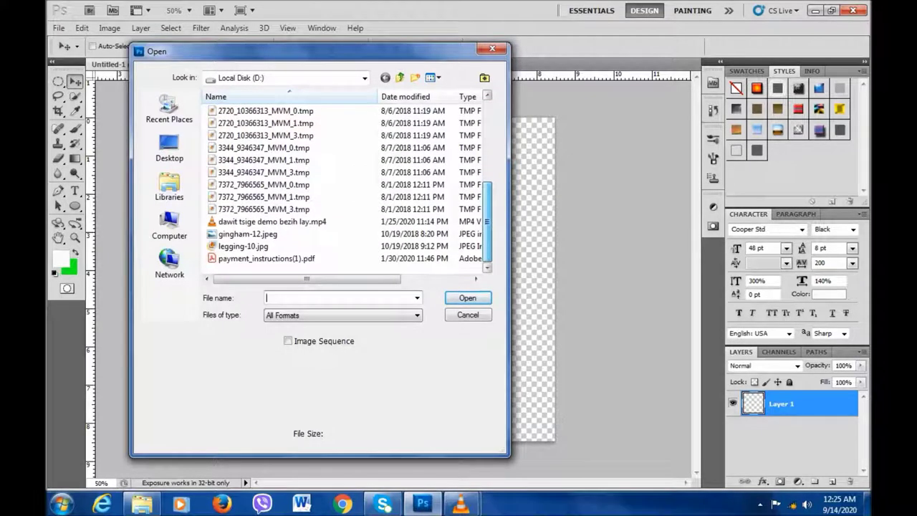
click(252, 246)
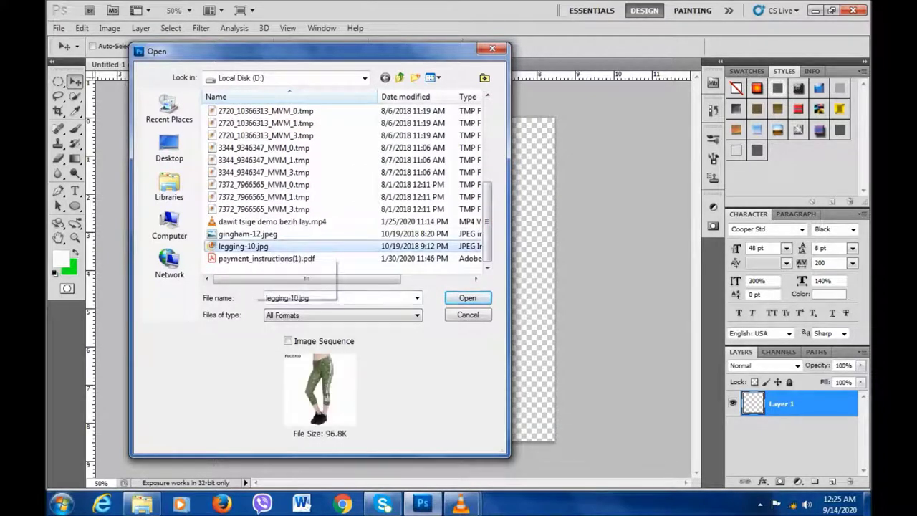
click(467, 297)
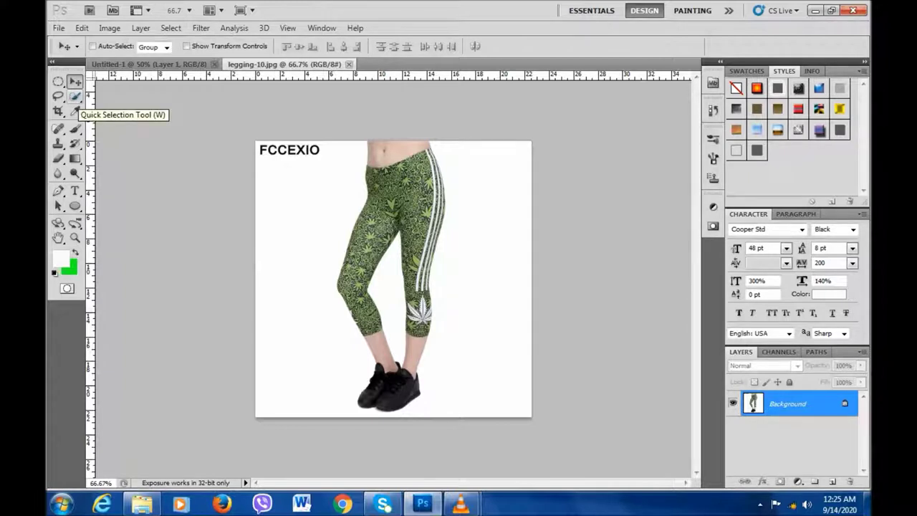
Step: Select the white background around and between the model's legs with the Quick Selection Tool
click(75, 96)
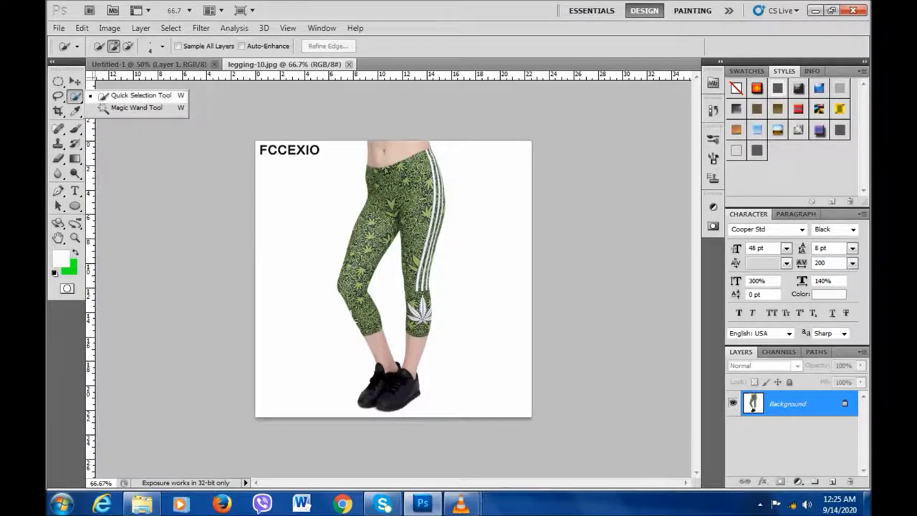
click(141, 96)
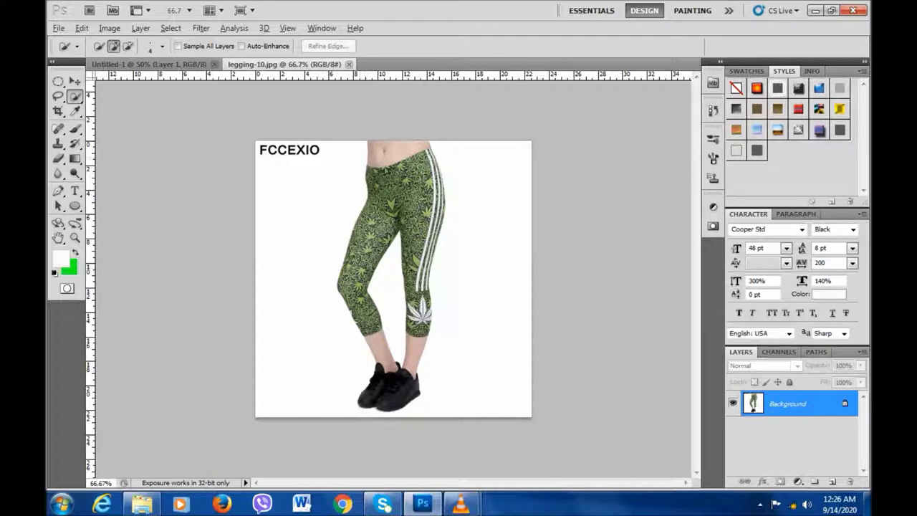
drag(363, 154, 364, 176)
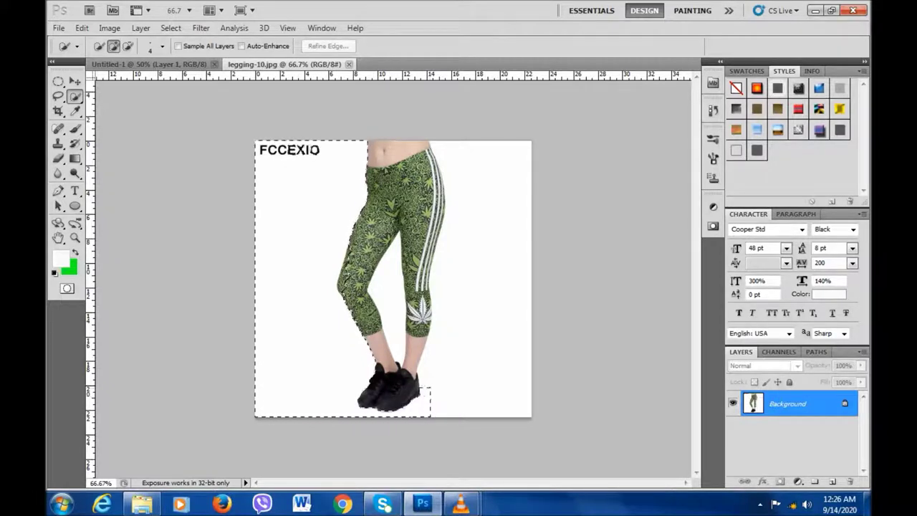
drag(424, 371, 440, 308)
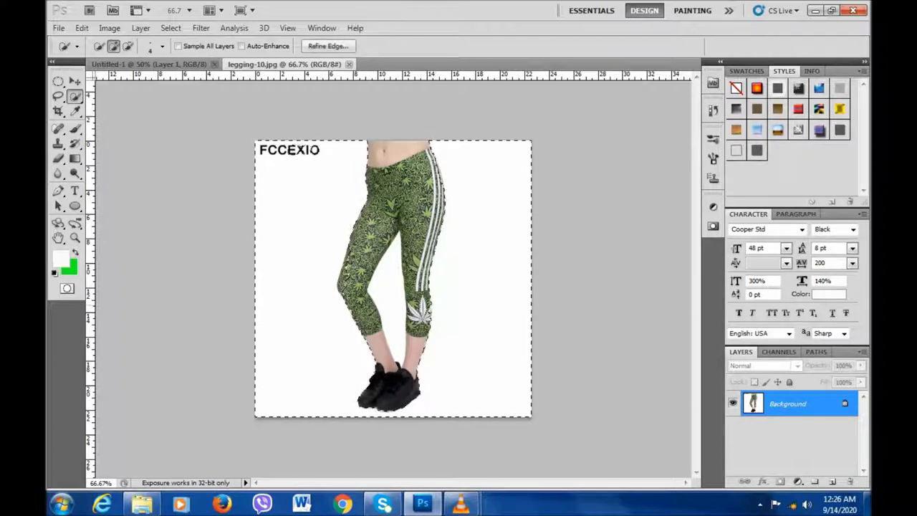
key(alt)
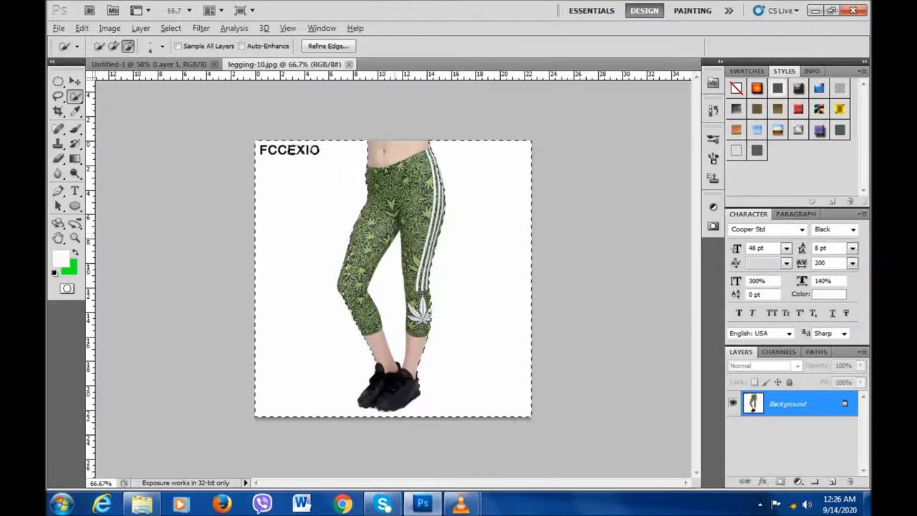
click(114, 45)
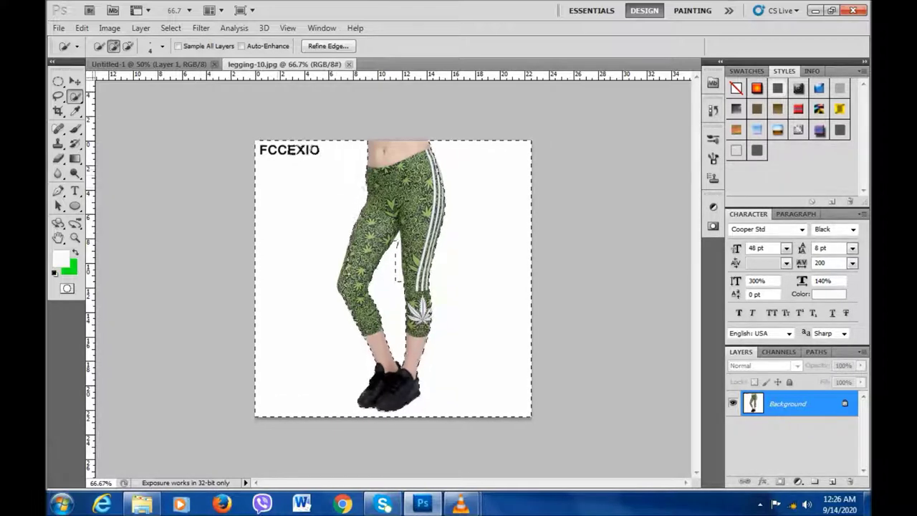
Step: Subtract the FCCEXIO lettering and the white background on both sides of the legs and below the shoes from the selection
key(alt)
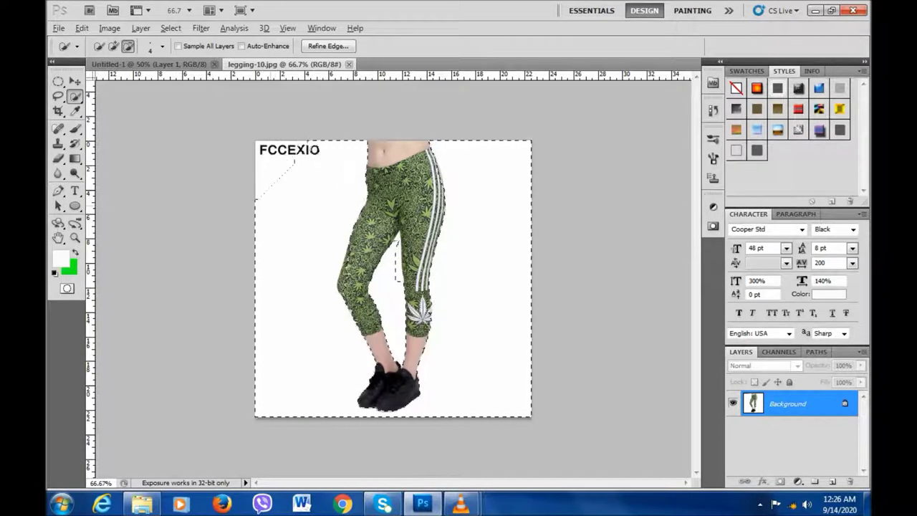
drag(334, 147, 336, 150)
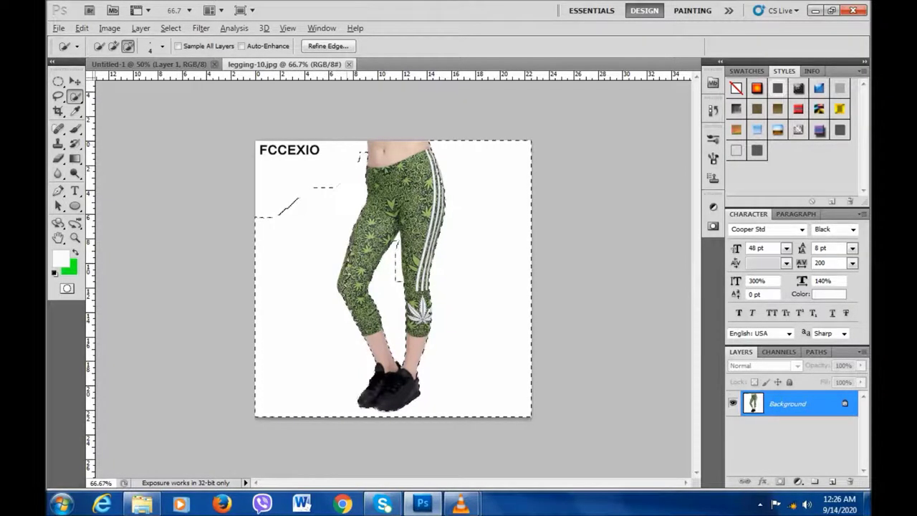
mouse_move(319, 181)
mouse_down()
mouse_move(271, 231)
mouse_move(310, 198)
mouse_move(289, 230)
mouse_move(310, 231)
mouse_move(331, 280)
mouse_up()
mouse_move(333, 284)
mouse_down()
mouse_move(298, 397)
mouse_move(309, 414)
mouse_move(347, 410)
mouse_move(322, 362)
mouse_move(332, 331)
mouse_up()
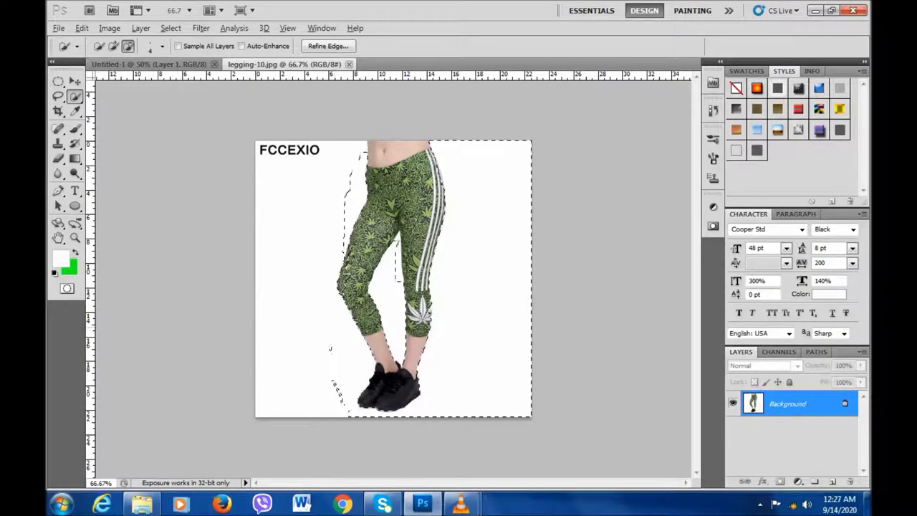
click(330, 349)
click(342, 398)
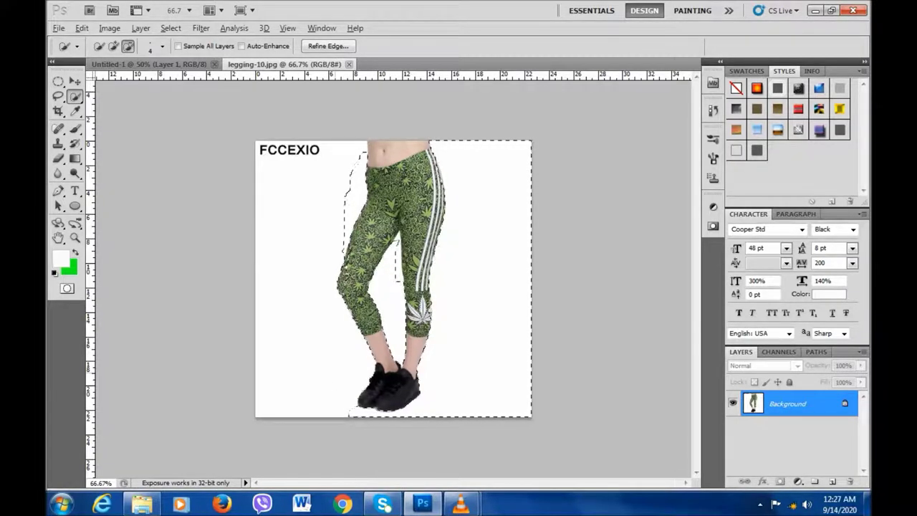
click(360, 414)
click(377, 414)
click(473, 380)
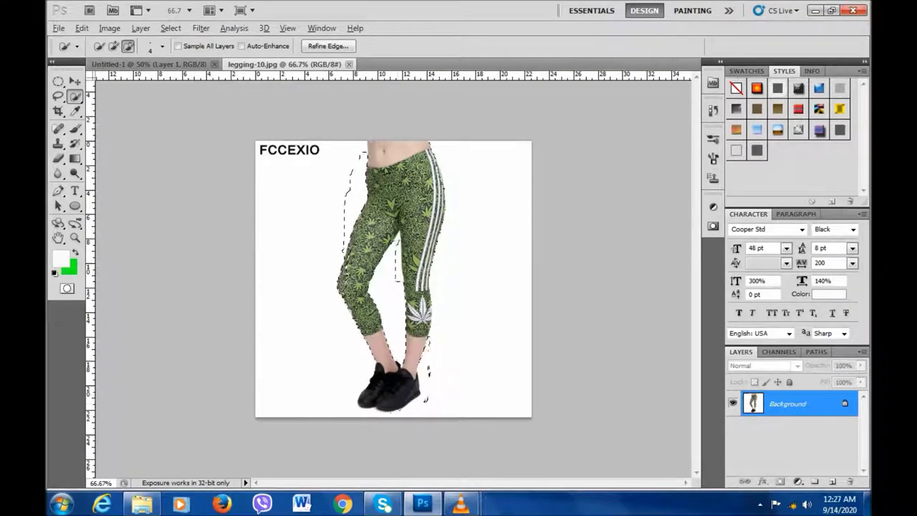
Step: Add the model's waist, leggings and shoes to the quick selection
key(alt)
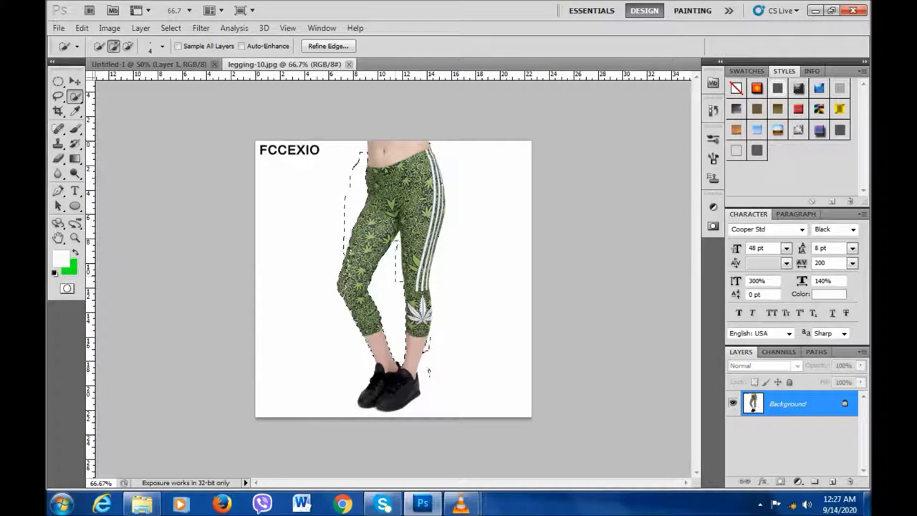
key(alt)
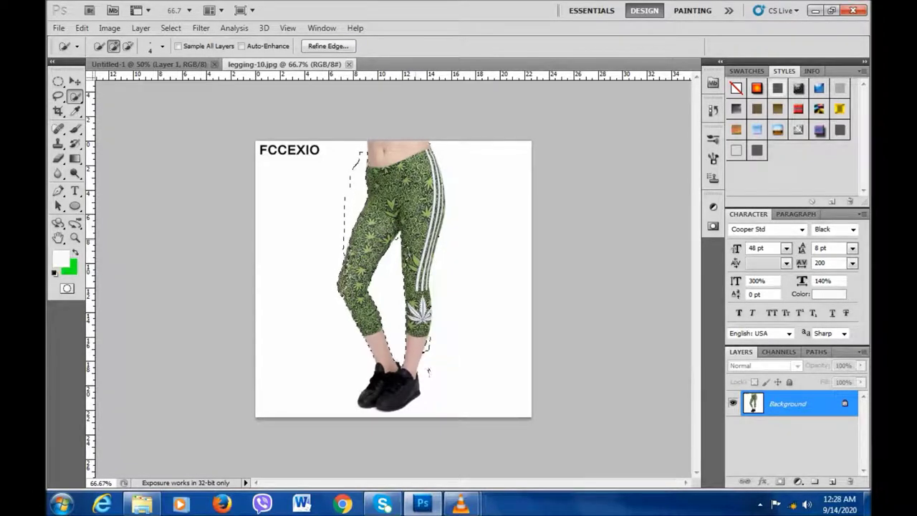
key(alt)
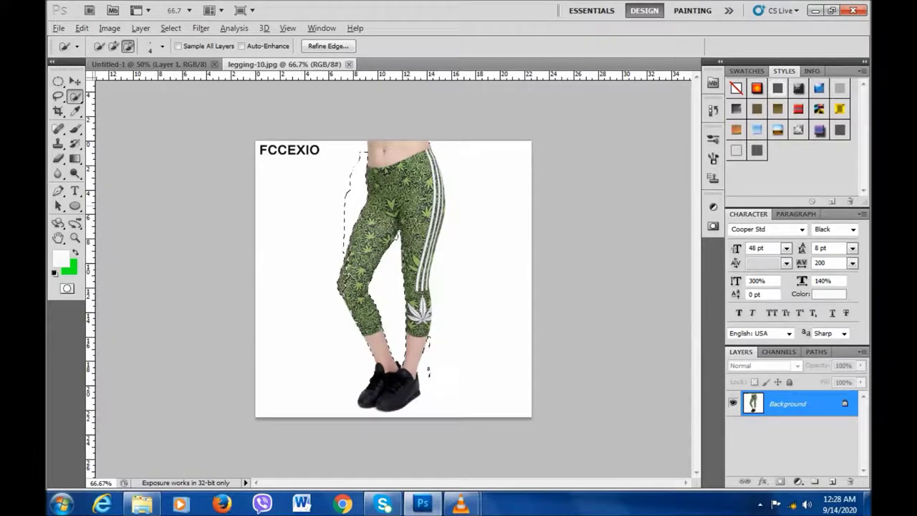
key(alt)
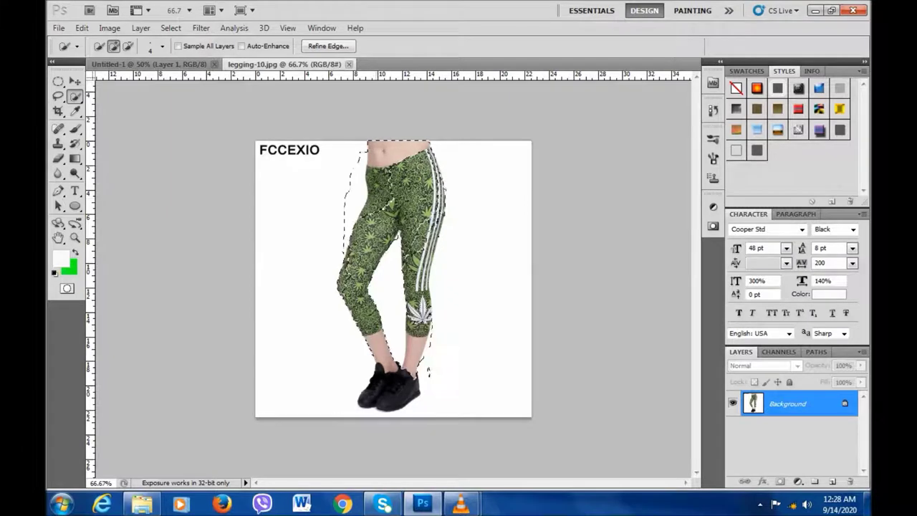
click(397, 215)
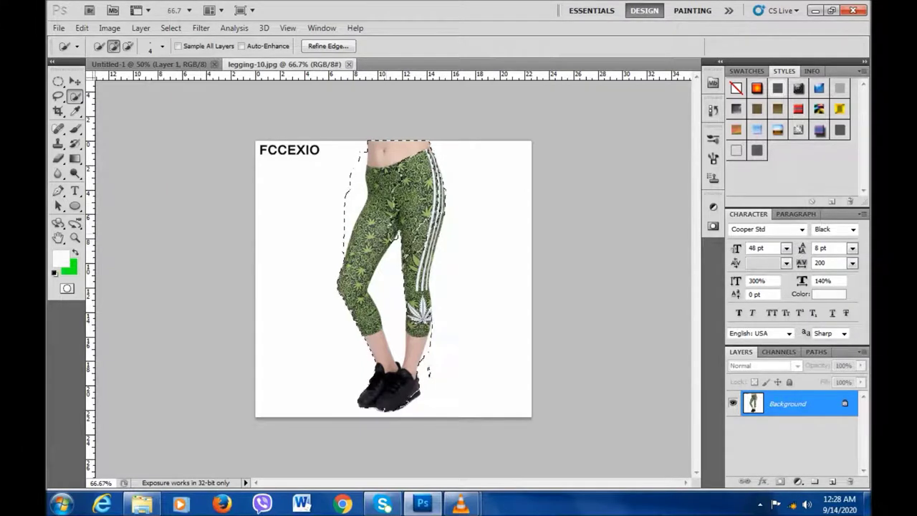
Step: Subtract the white gap between the two legs from the selection
key(alt)
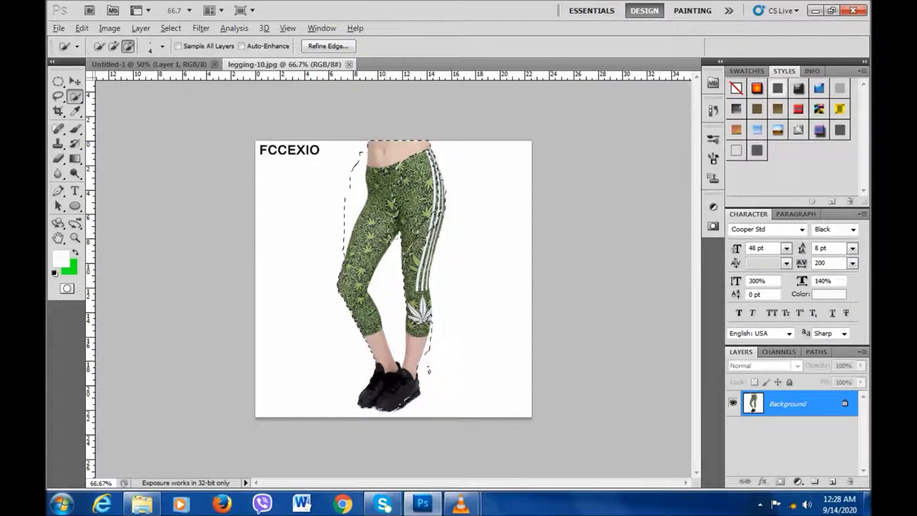
drag(390, 254, 393, 311)
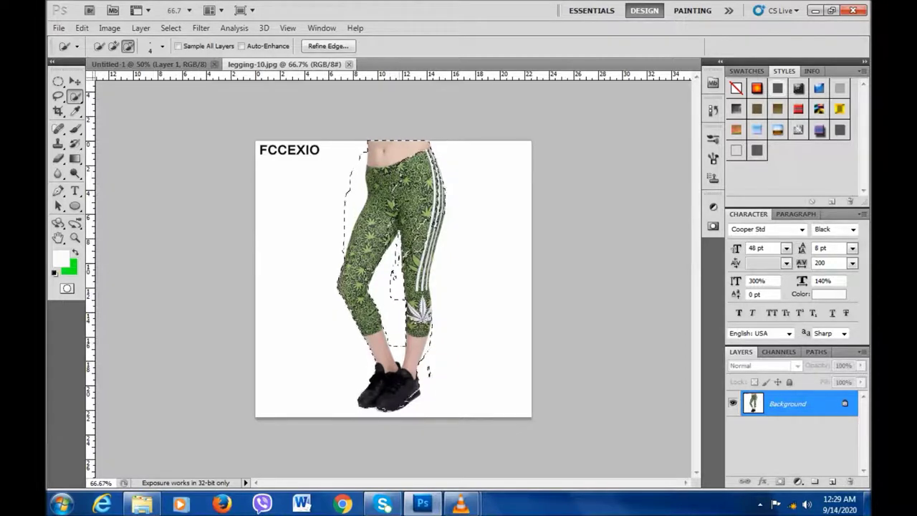
key(alt)
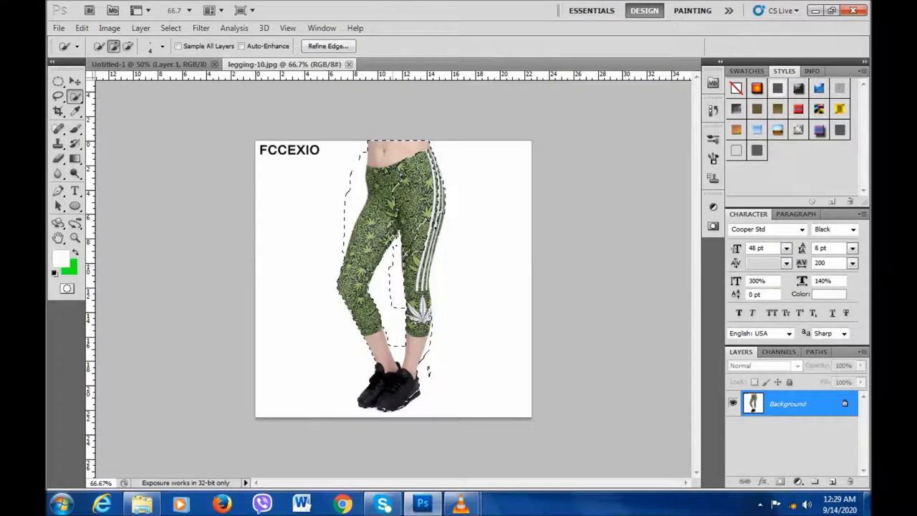
alt+click(392, 242)
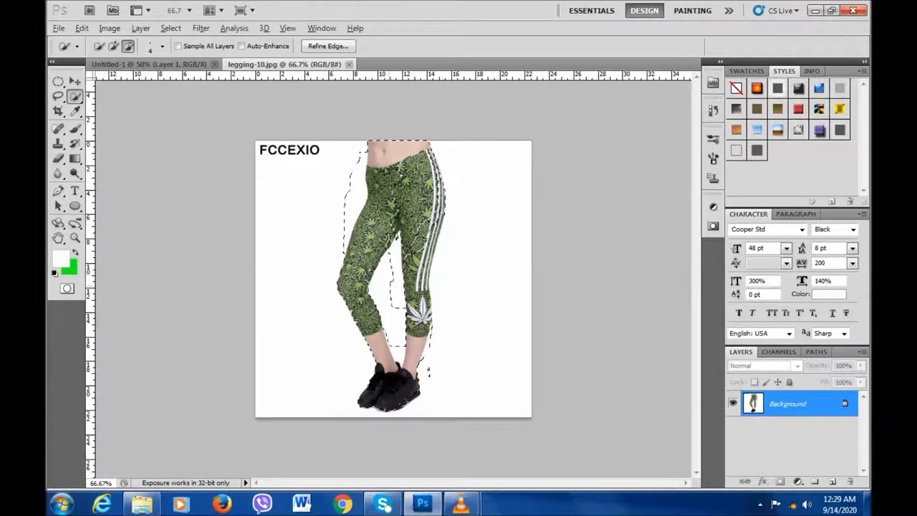
drag(401, 294, 399, 303)
click(399, 305)
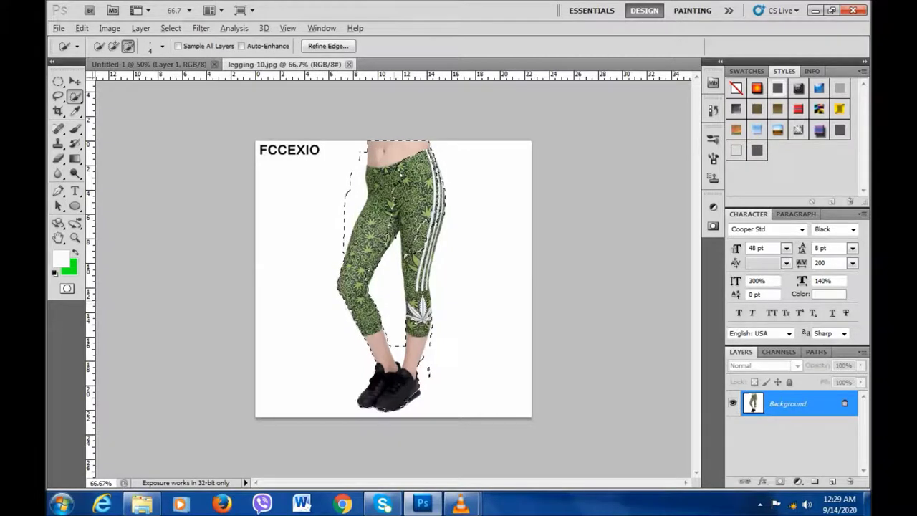
Step: Refine the quick selection on the leggings' stripes and subtract the white gap between the two lower legs
click(423, 215)
key(alt)
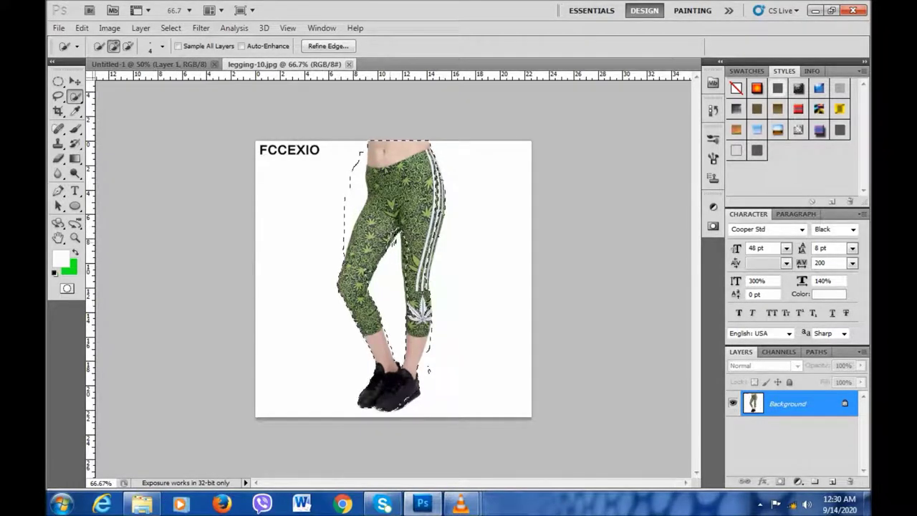
key(alt)
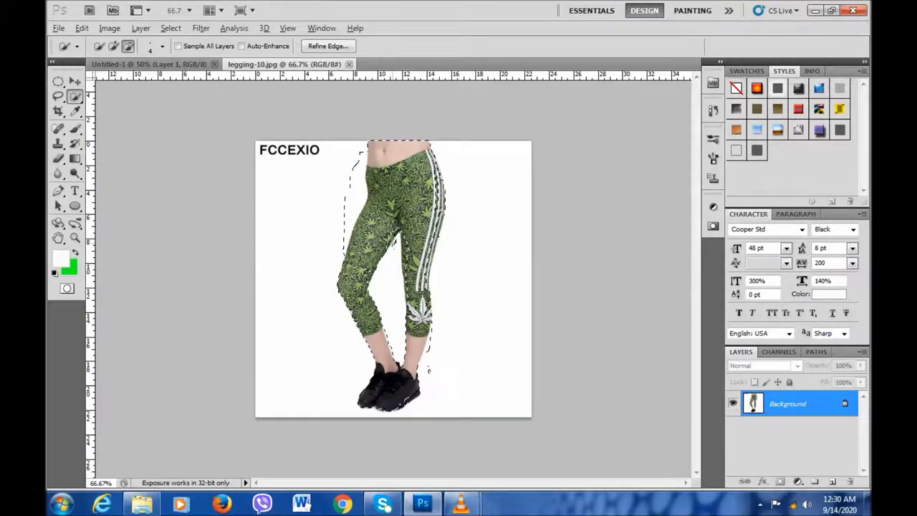
key(alt)
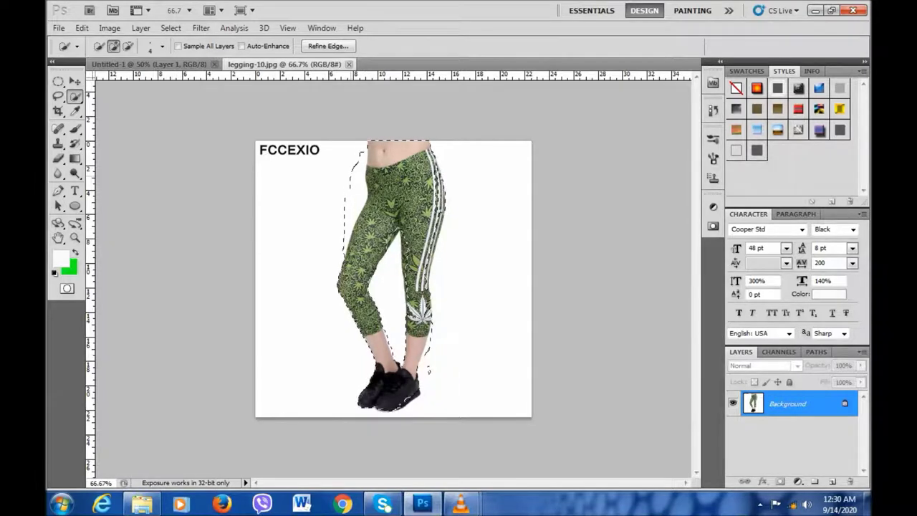
key(alt)
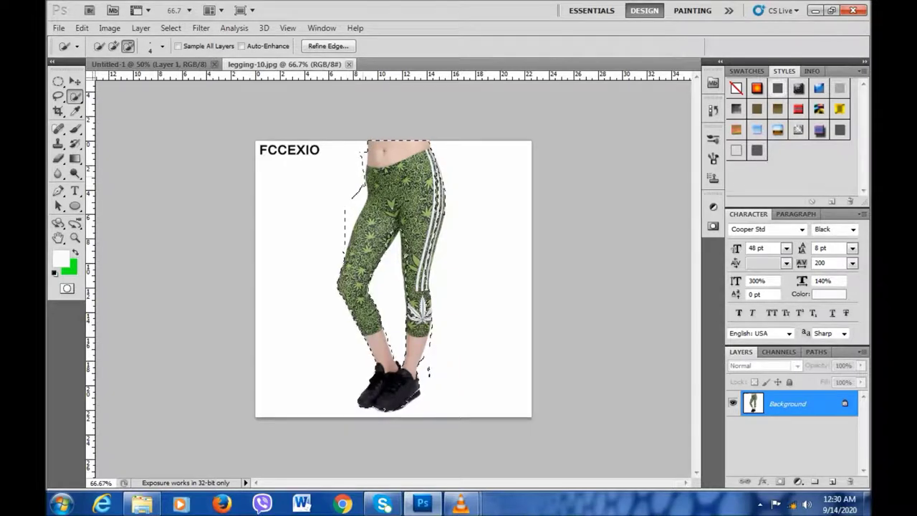
Step: Subtract the white background strip beside the model's waist, hip and front thigh from the selection
click(361, 153)
click(365, 178)
alt+click(350, 230)
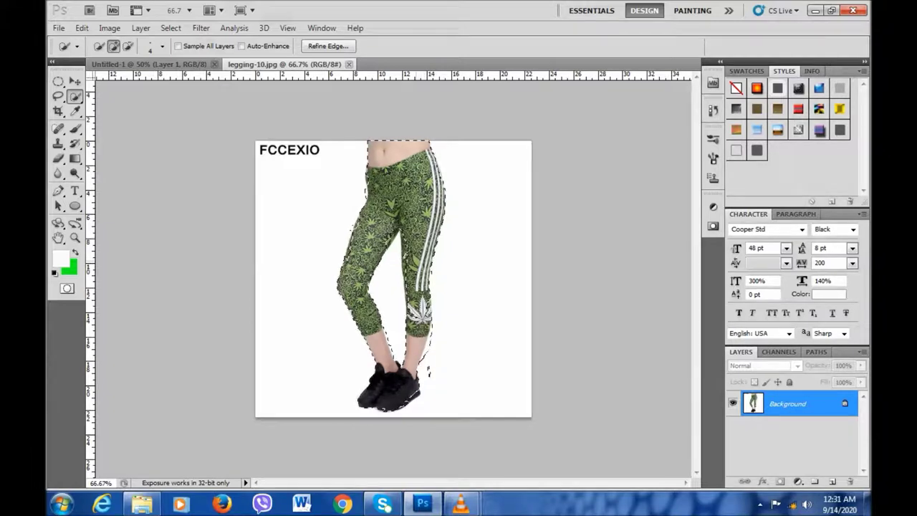
Step: Trim the remaining white slivers between the thighs and beside the ankle out of the selection, undoing the last stroke
key(alt)
click(405, 250)
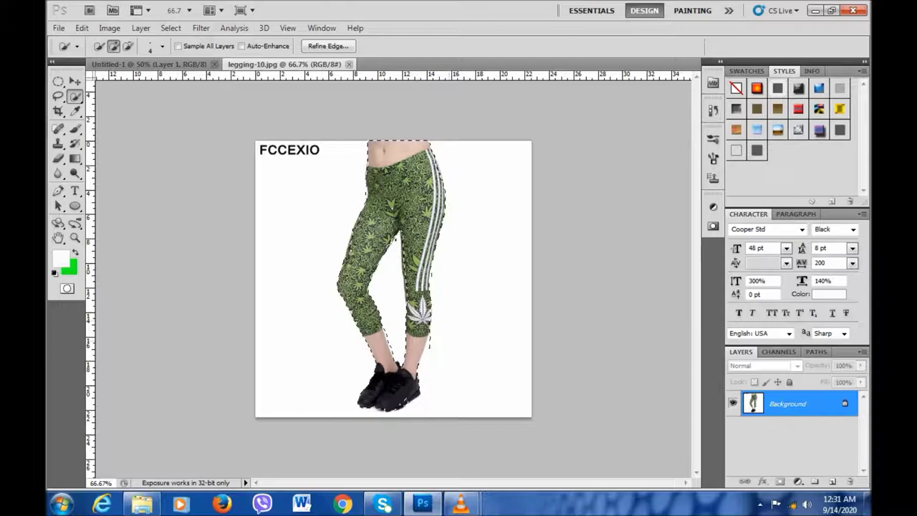
key(alt)
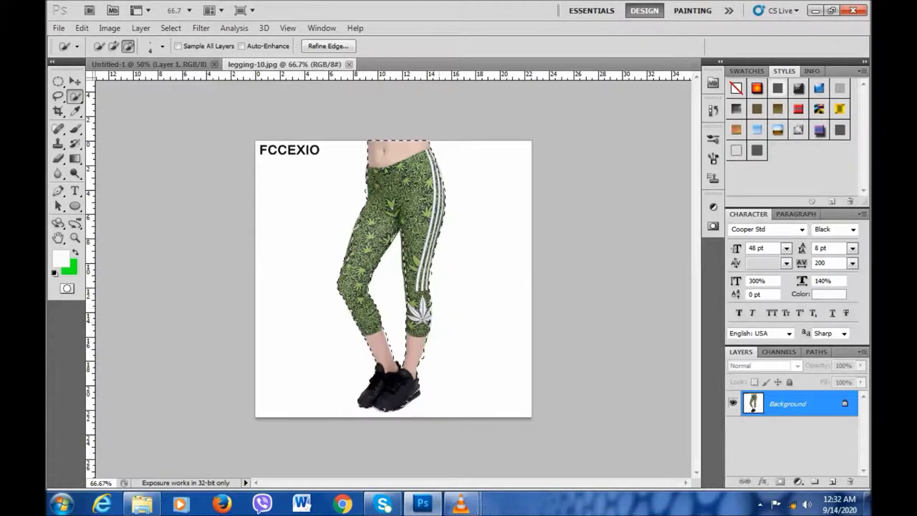
key(ctrl+alt+z)
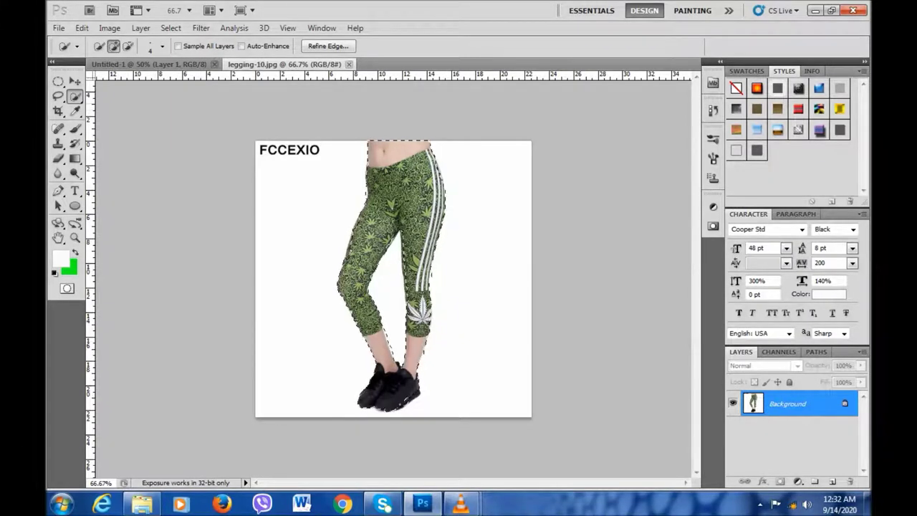
Step: Move the selected model from legging-10.jpg onto the transparent canvas of Untitled-1
click(75, 81)
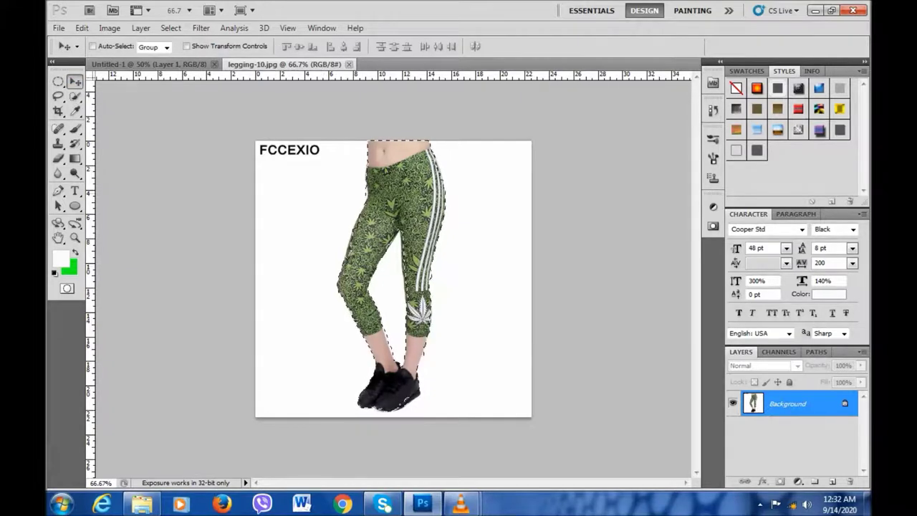
drag(439, 224, 373, 251)
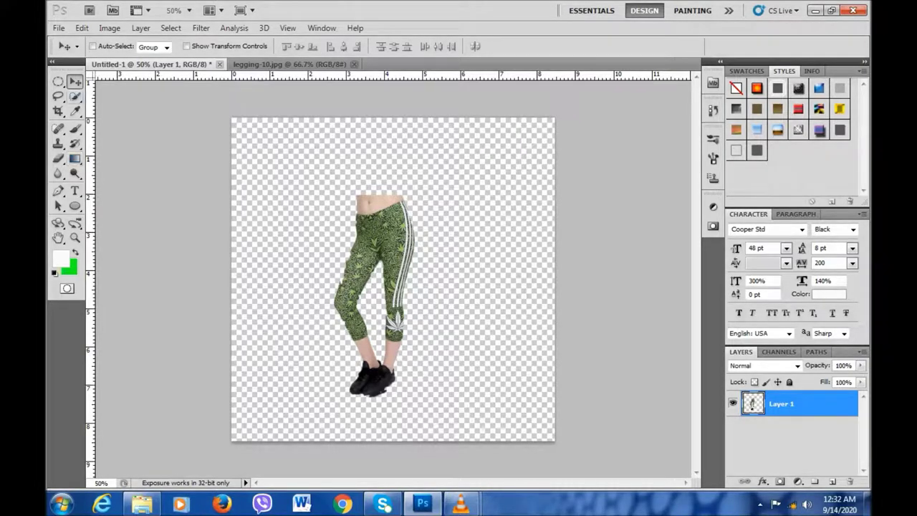
click(75, 96)
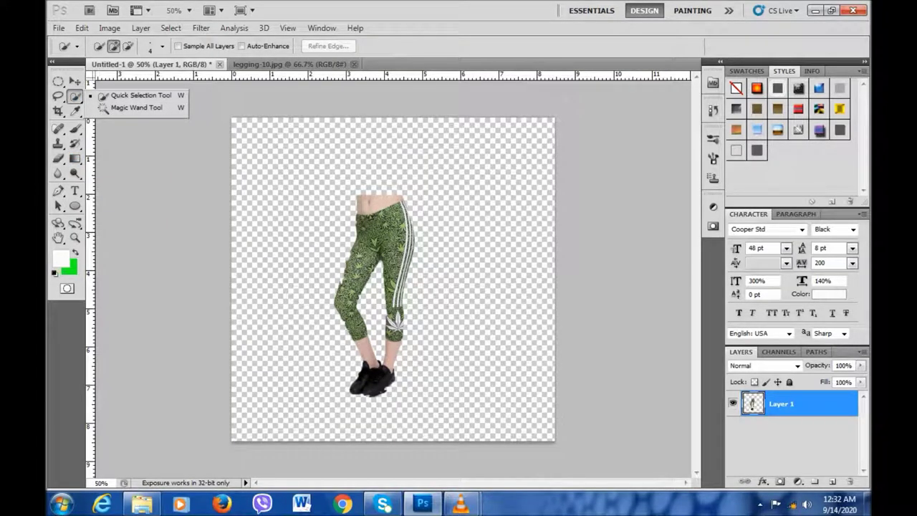
click(163, 46)
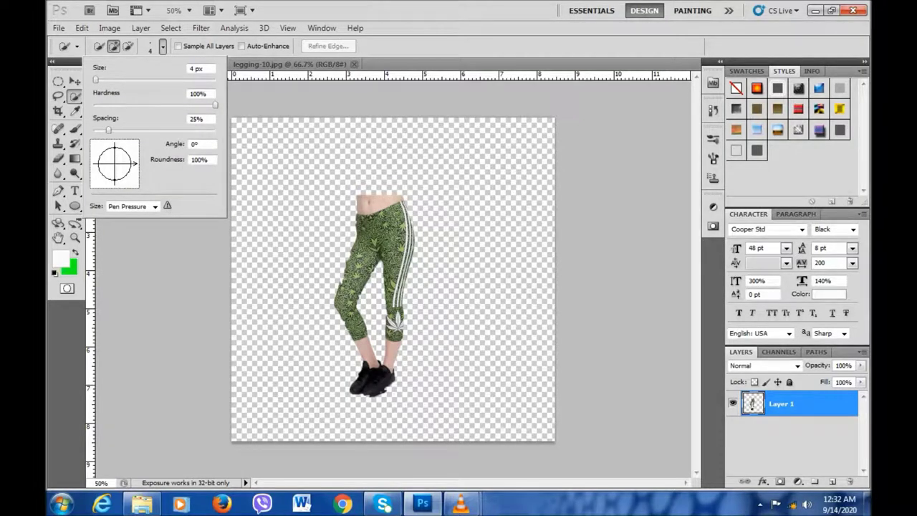
key(Escape)
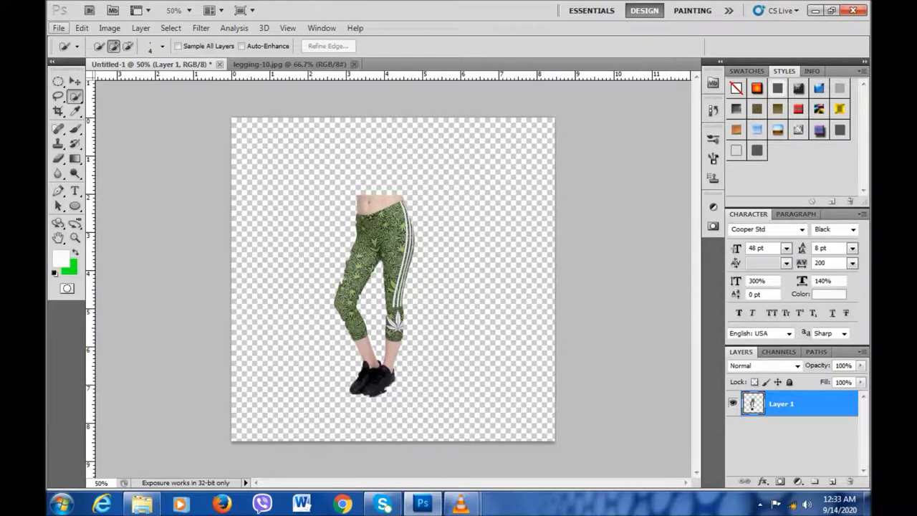
Step: Save the Untitled-1 document as a PNG copy named Untitled-1.png on Local Disk (D:)
click(59, 28)
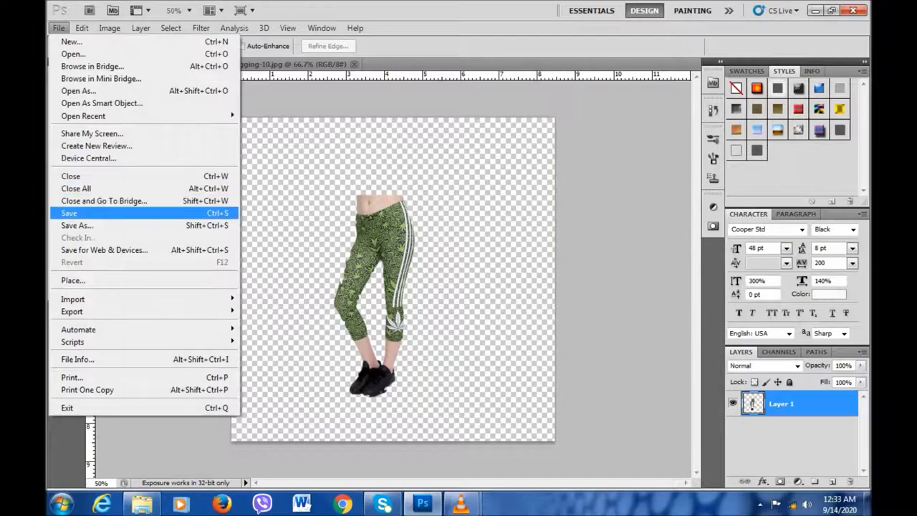
click(75, 225)
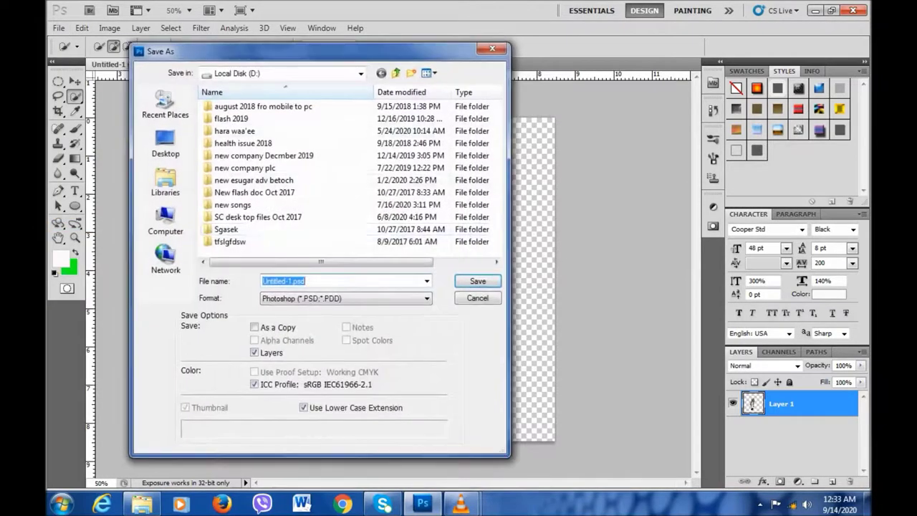
click(347, 298)
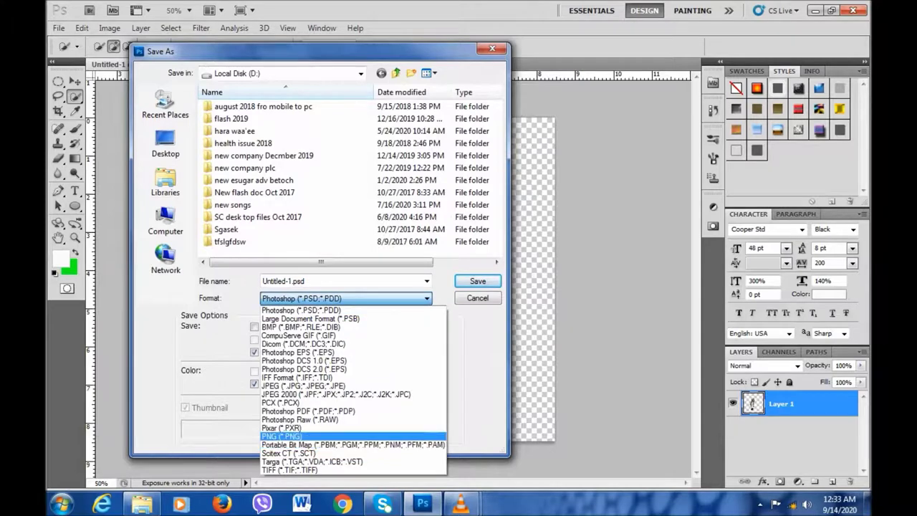
click(281, 435)
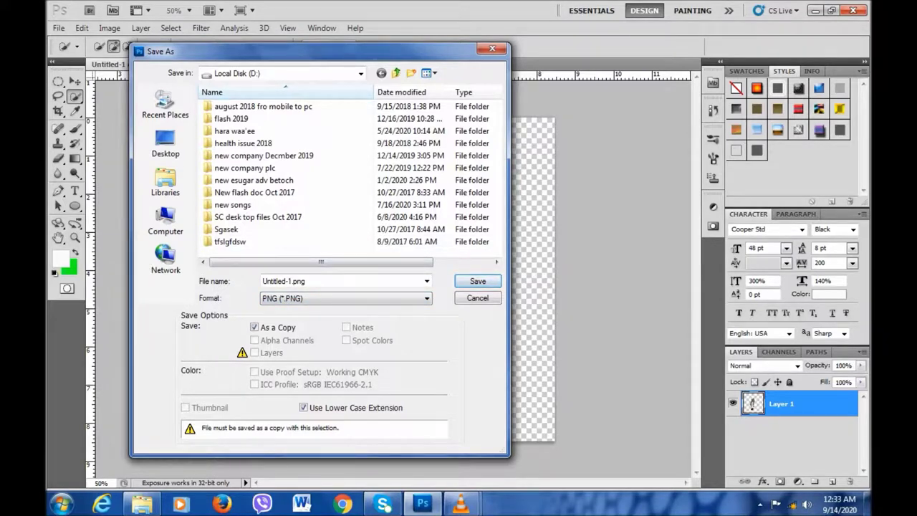
key(Return)
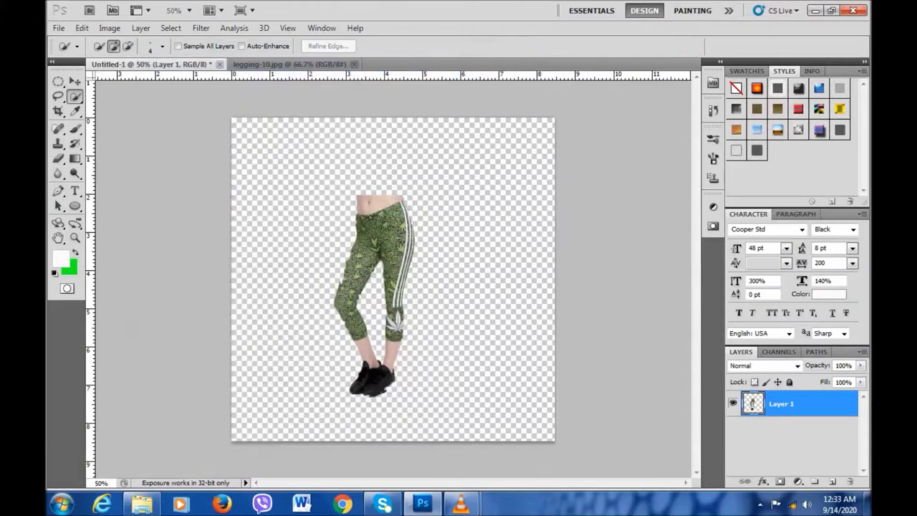
key(Return)
mouse_move(461, 504)
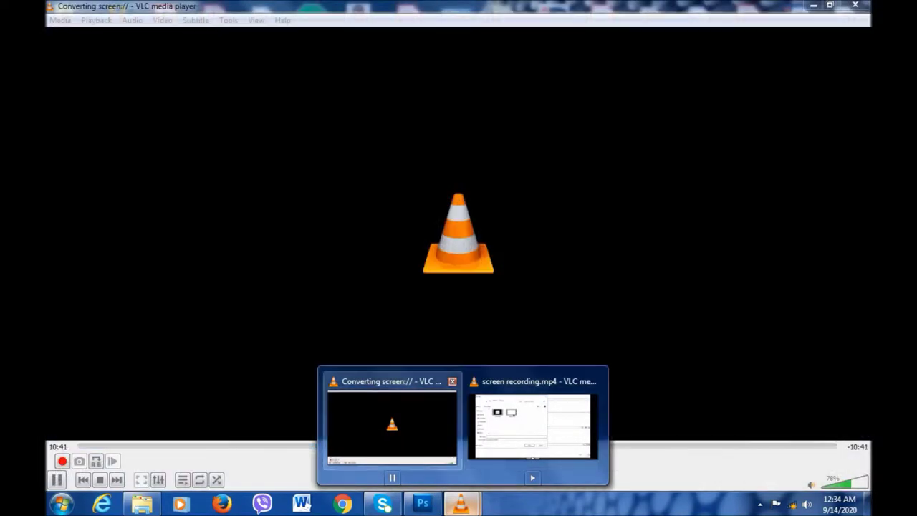
click(392, 424)
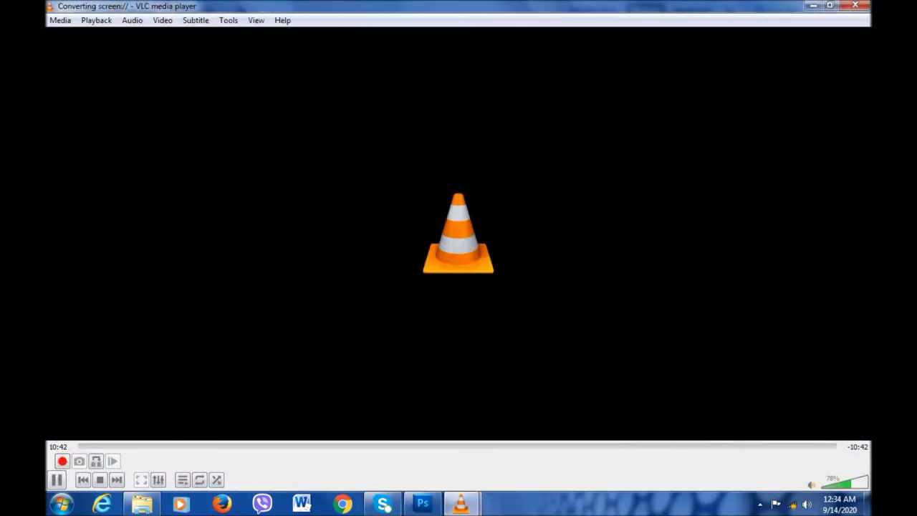